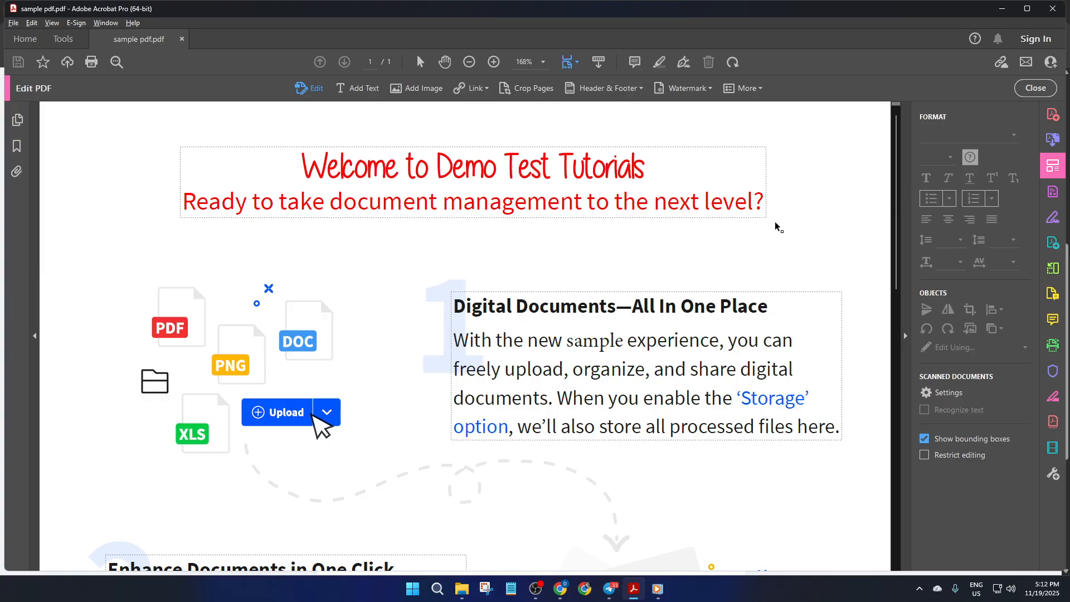
- Look through the sections of sample pdf.pdf and return to its heading
scroll(775, 222, down, 10)
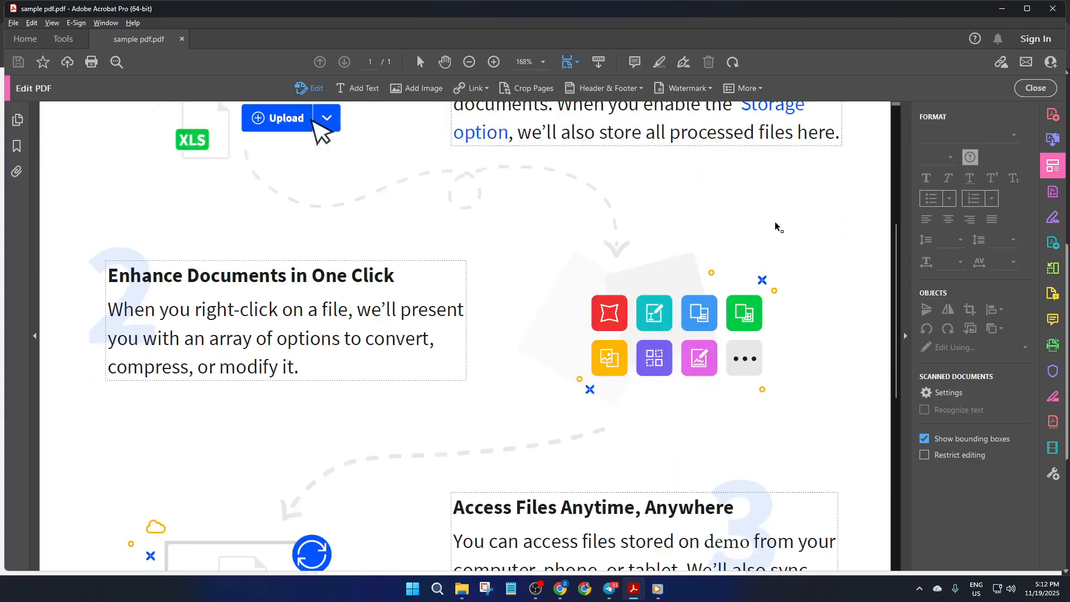
scroll(775, 227, up, 3)
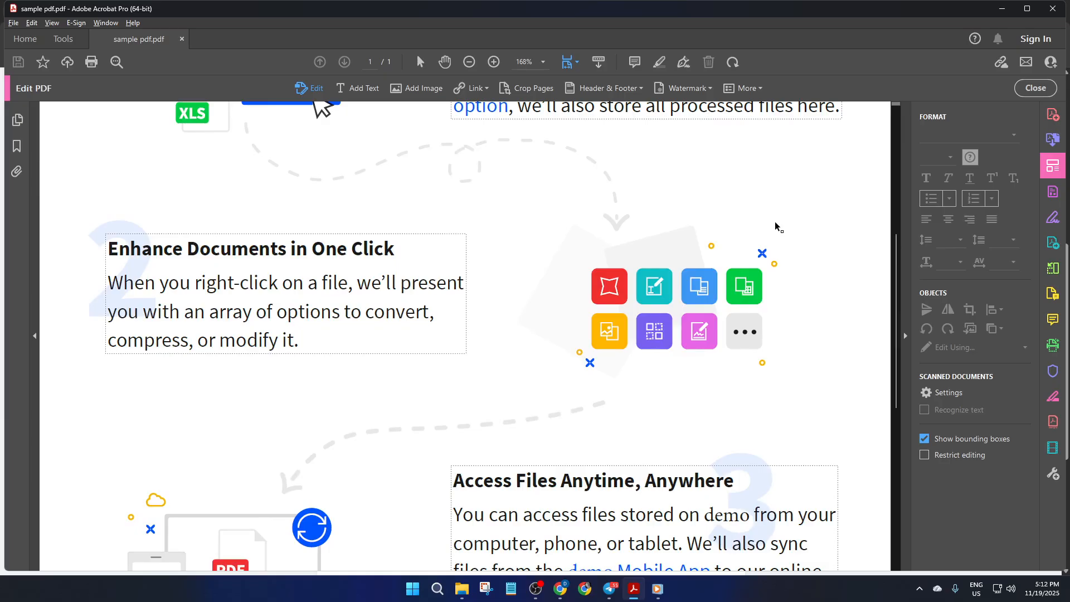
scroll(775, 226, up, 2)
scroll(776, 224, up, 3)
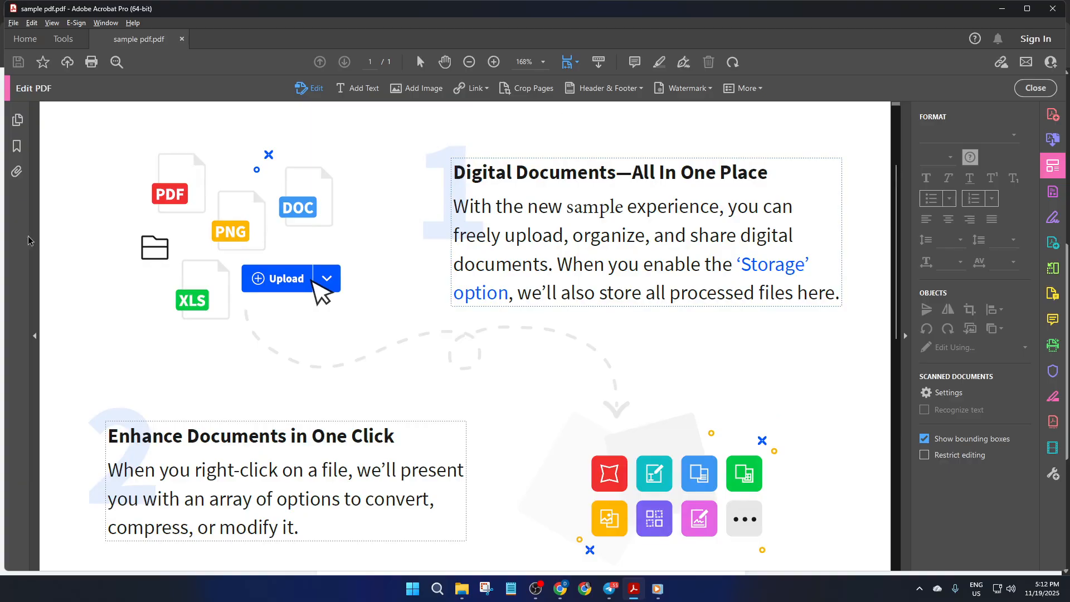
click(45, 41)
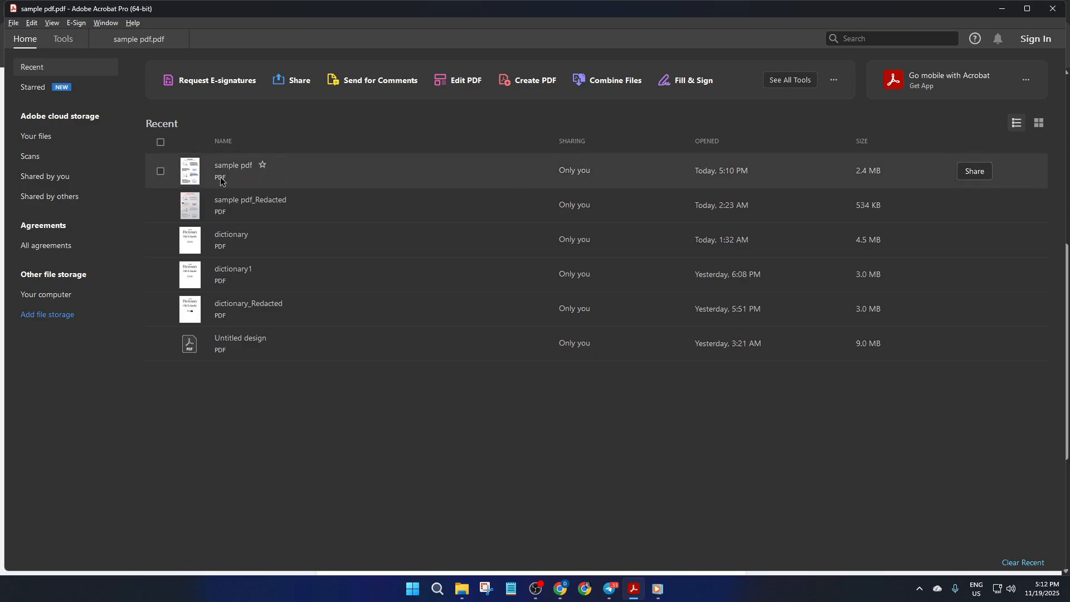
click(140, 41)
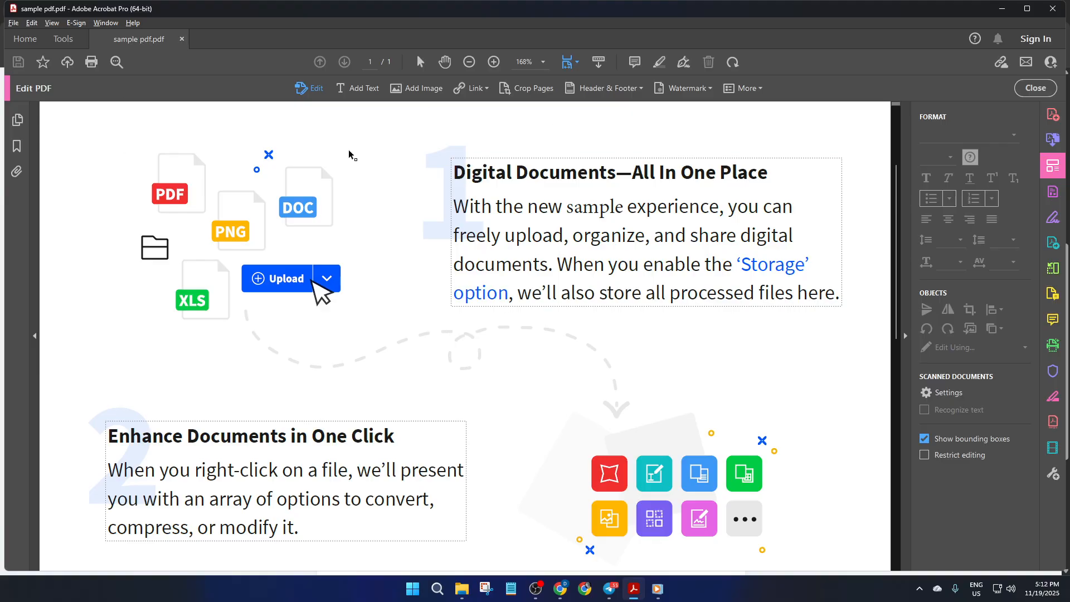
scroll(604, 279, down, 5)
scroll(612, 291, down, 3)
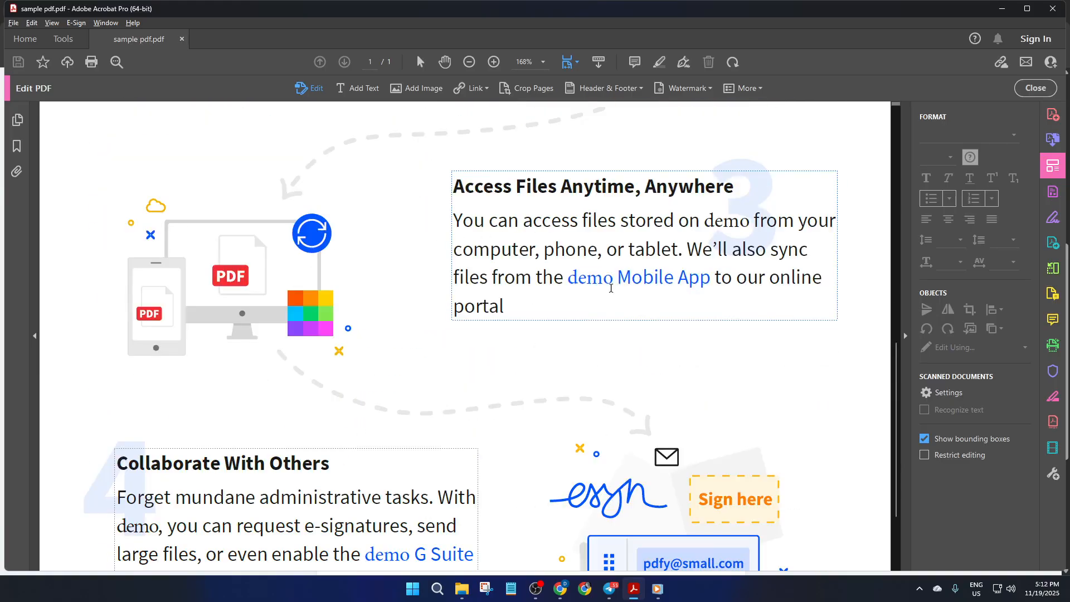
scroll(611, 290, up, 5)
scroll(610, 291, up, 5)
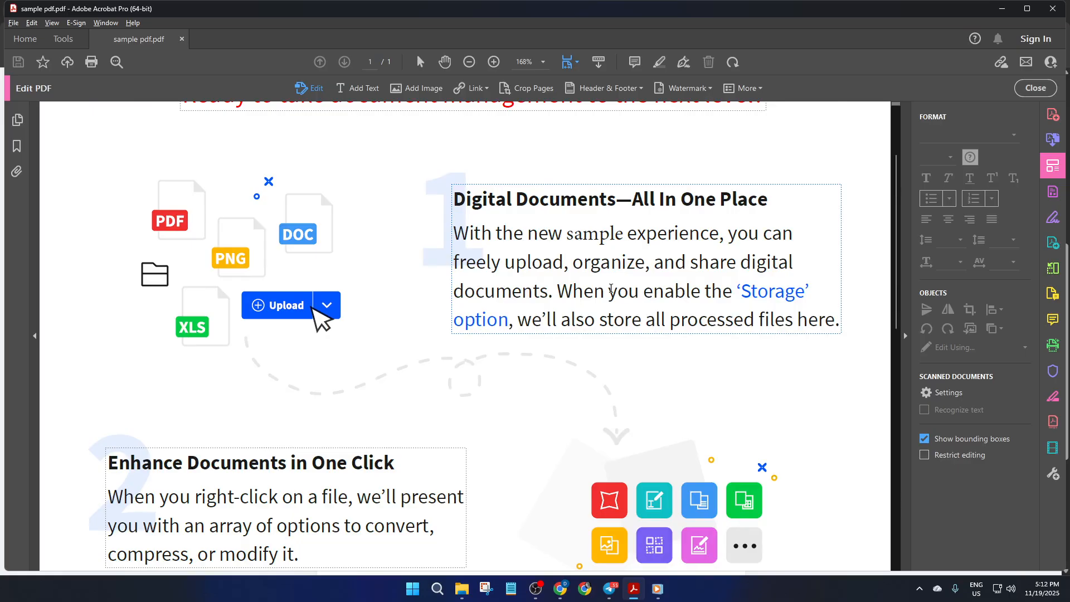
scroll(611, 289, up, 2)
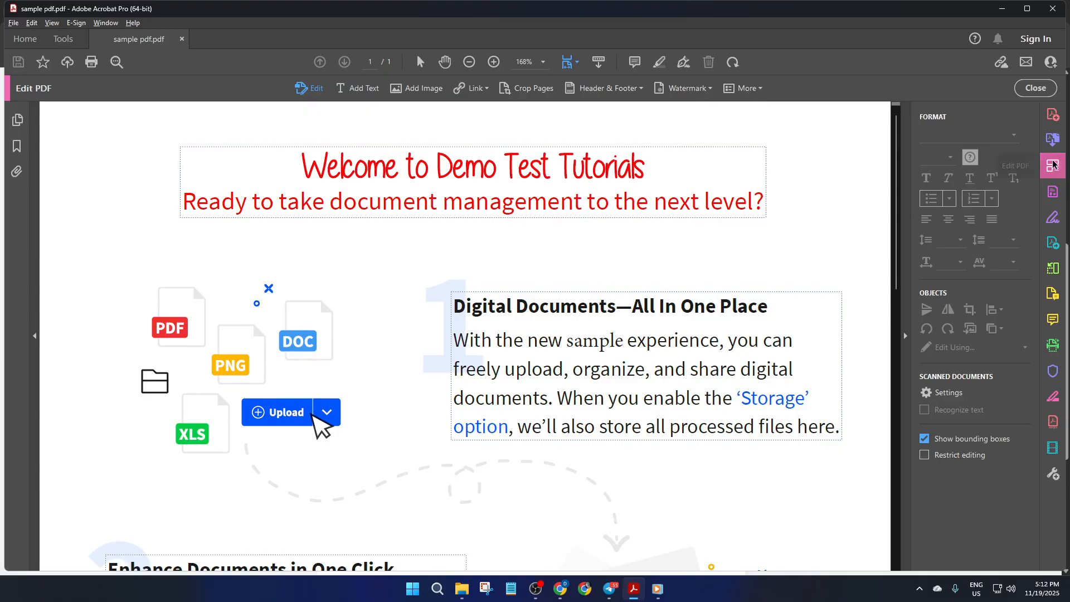
- Reopen the document for PDF editing and start adding a watermark
click(1038, 90)
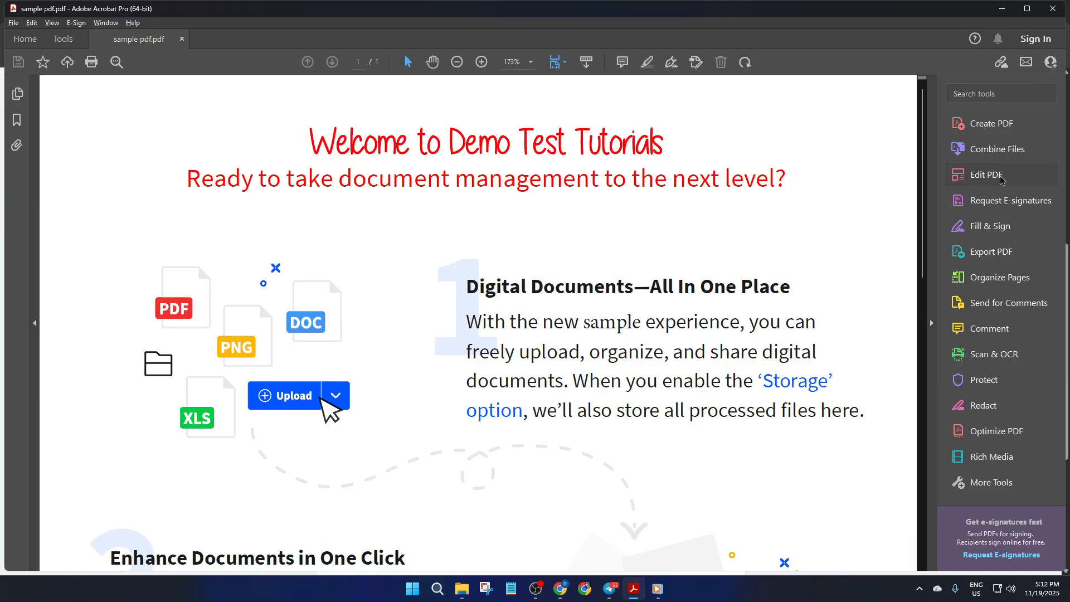
click(998, 179)
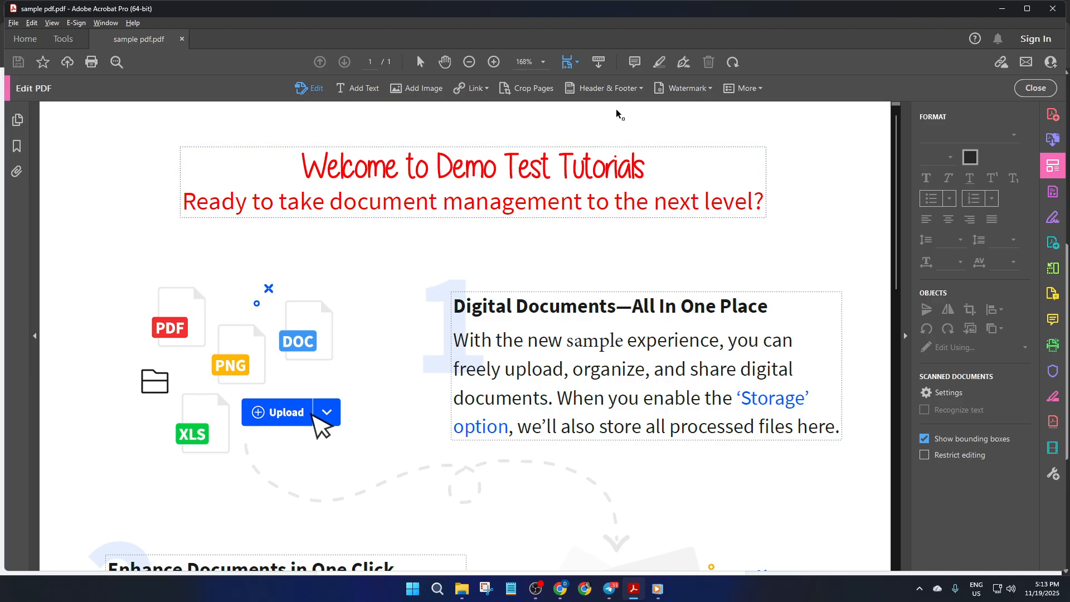
click(690, 95)
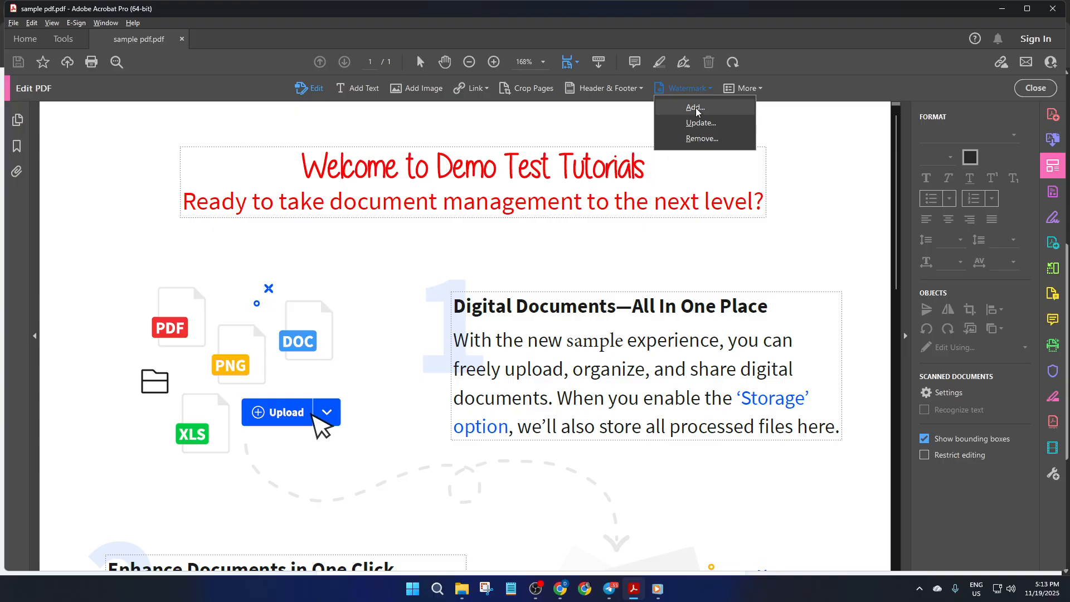
click(696, 111)
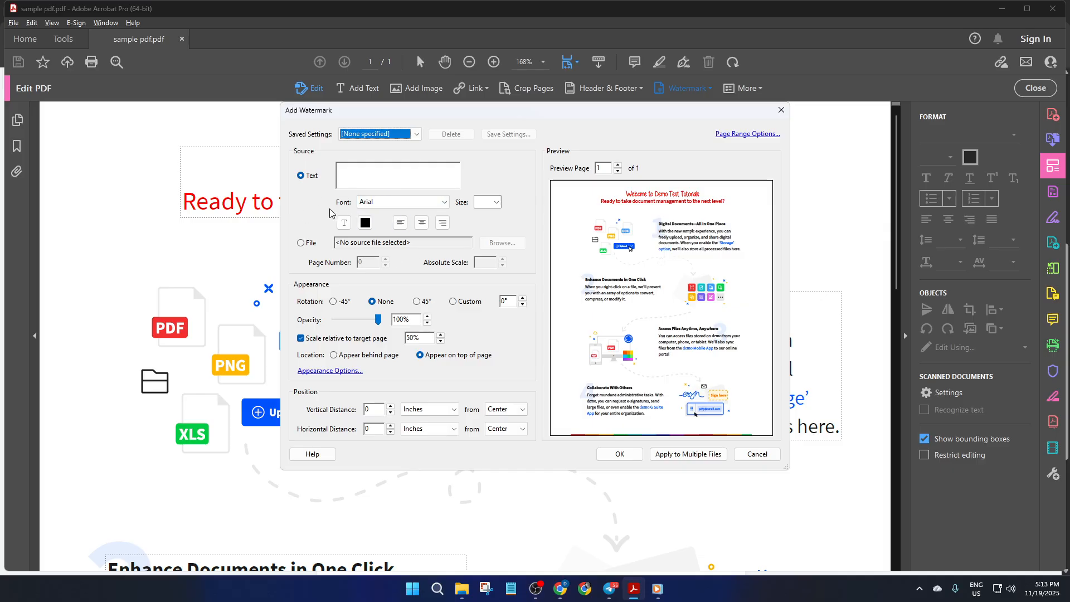
click(304, 245)
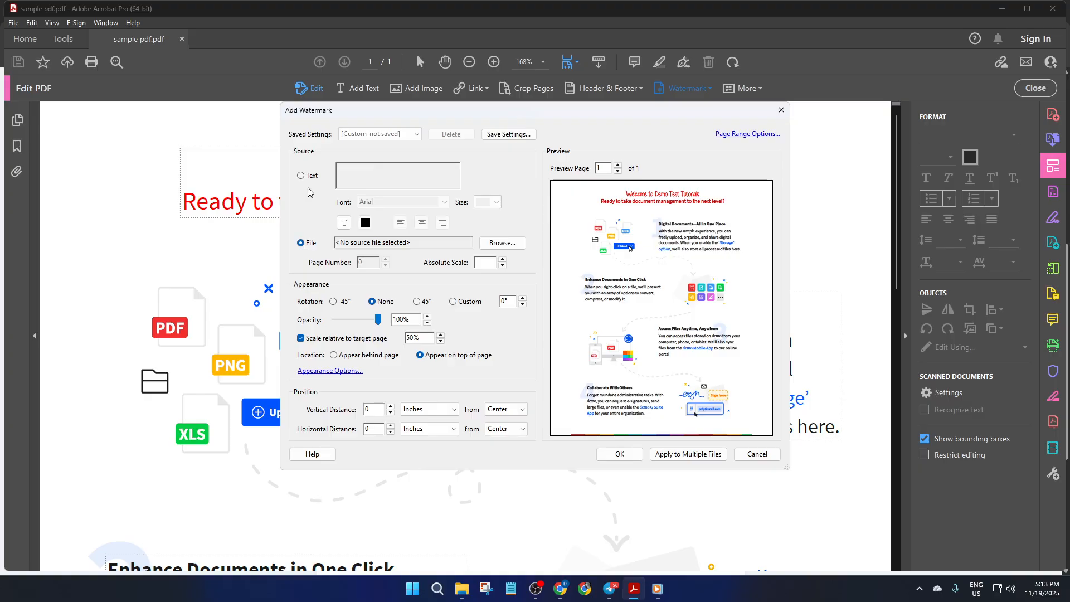
click(500, 244)
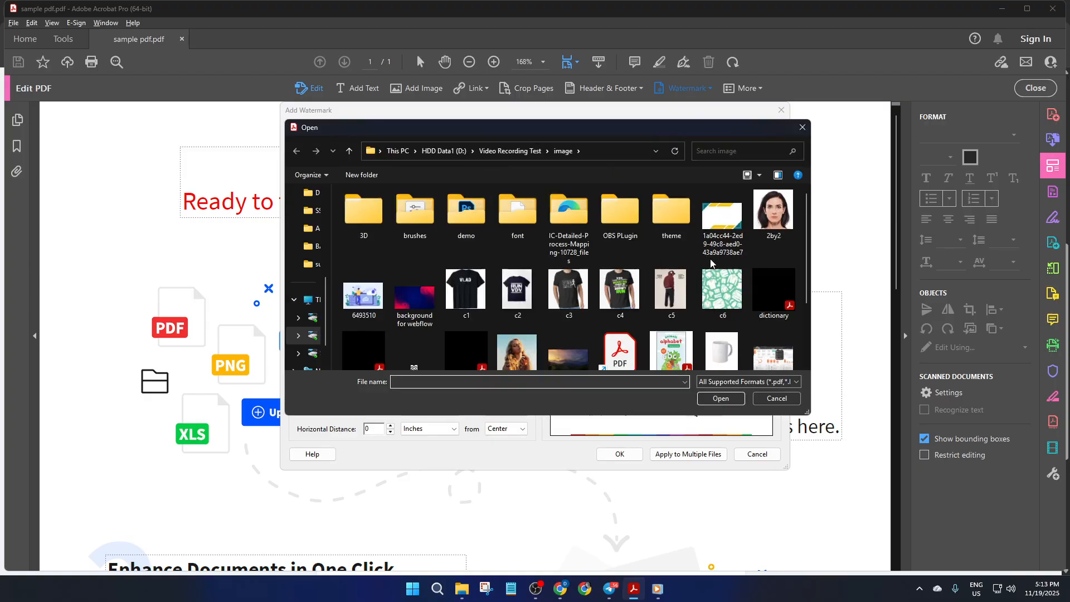
scroll(669, 268, down, 2)
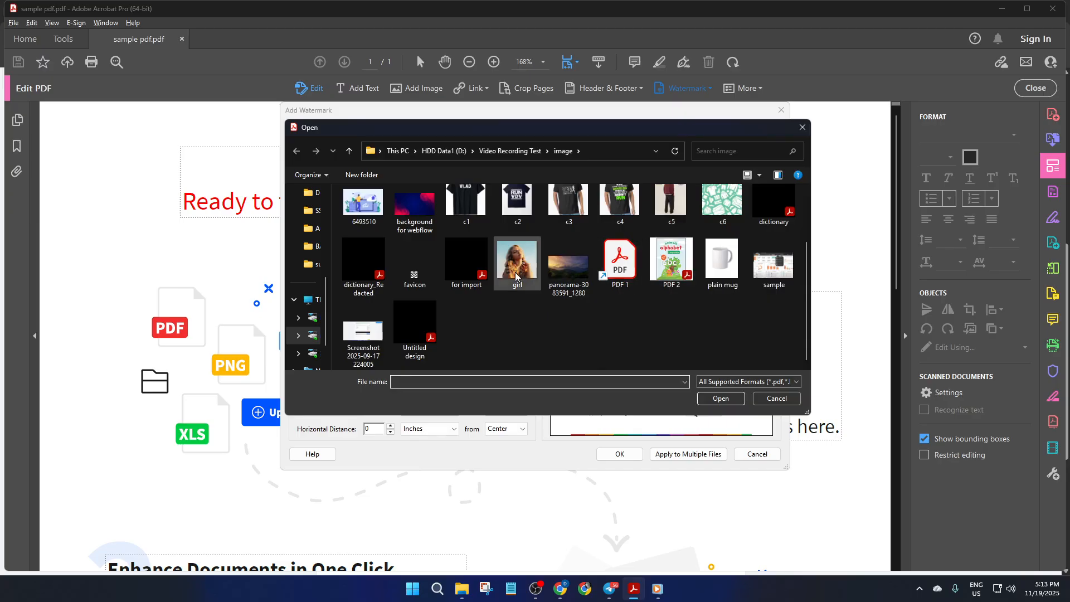
click(514, 275)
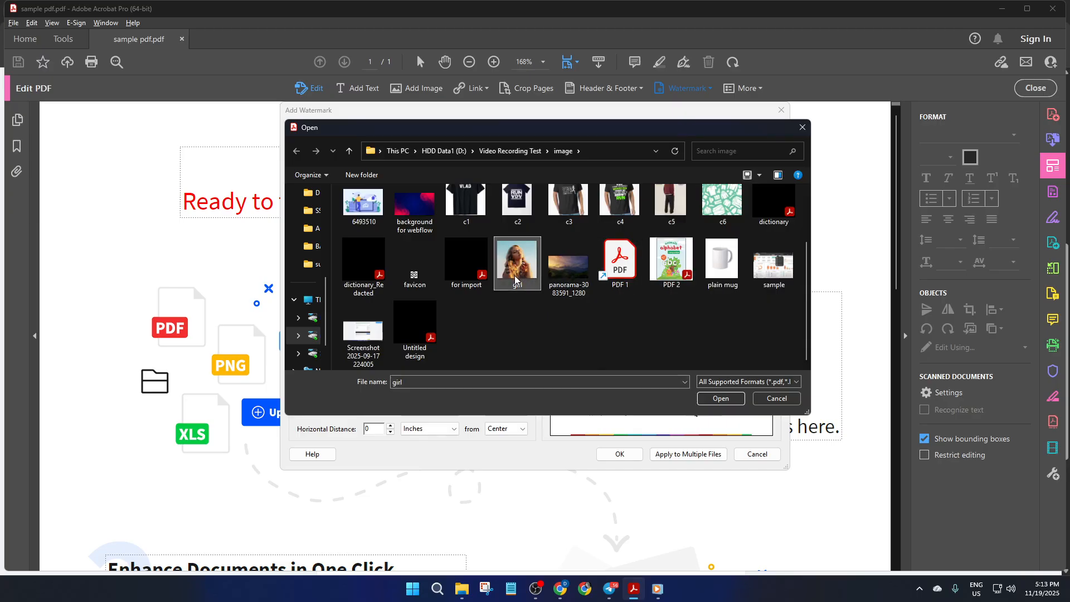
scroll(514, 275, up, 2)
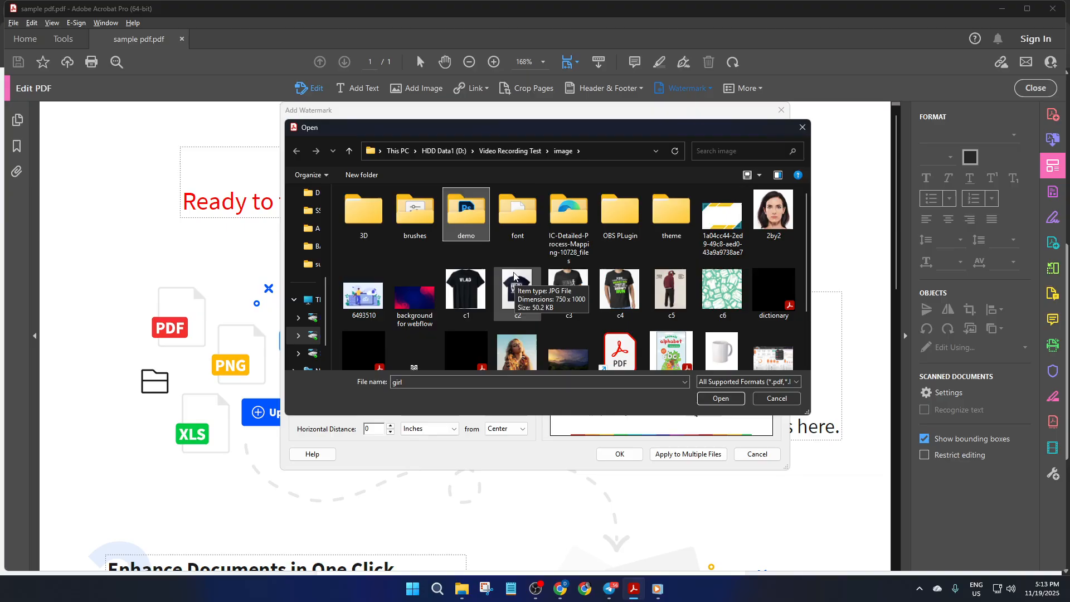
key(d)
key(d)
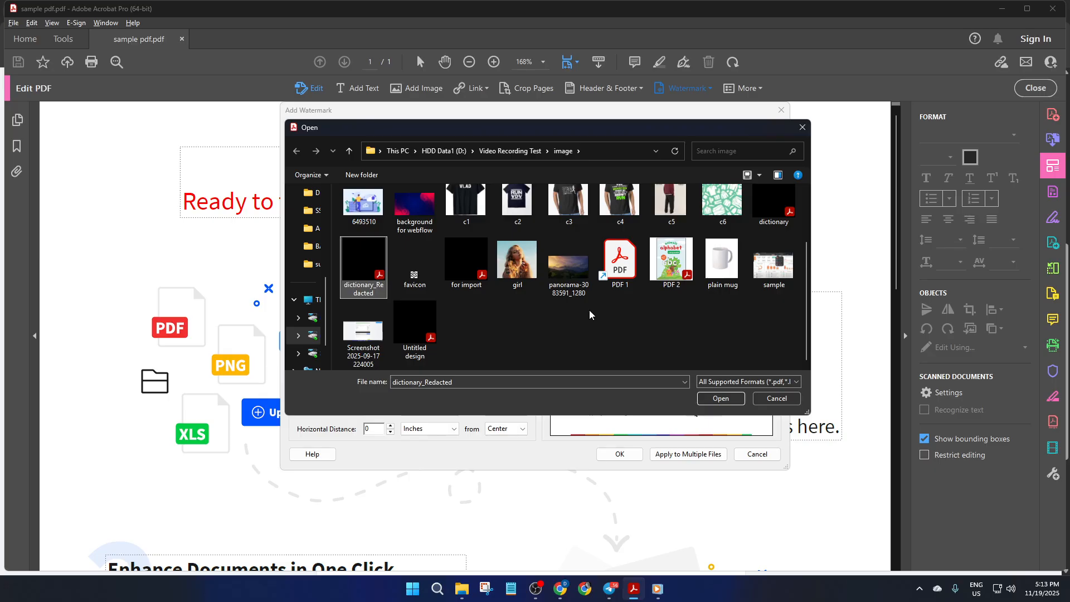
scroll(588, 311, up, 2)
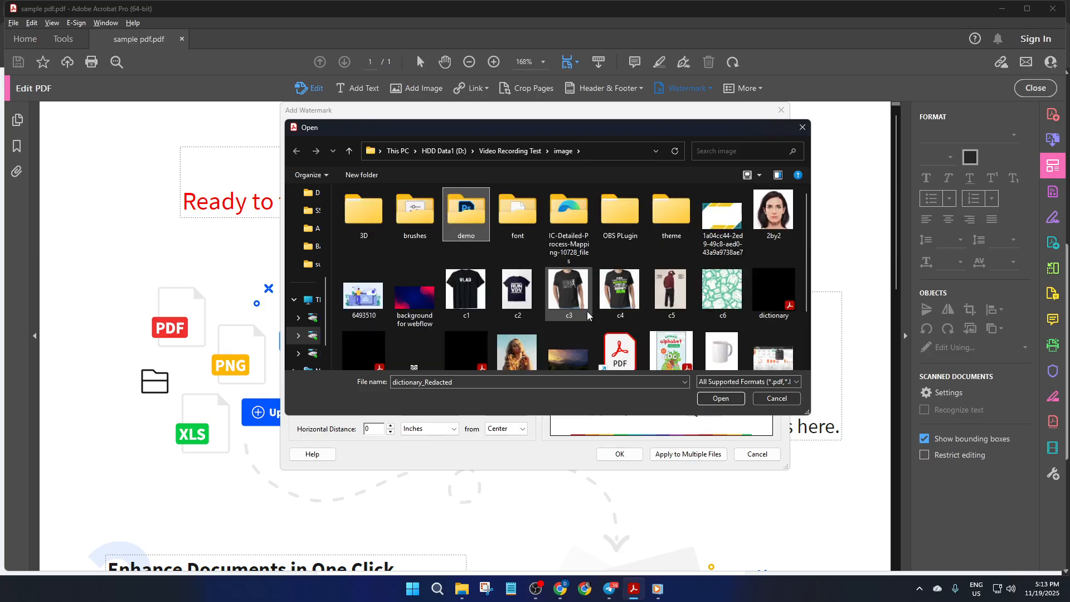
scroll(585, 312, down, 2)
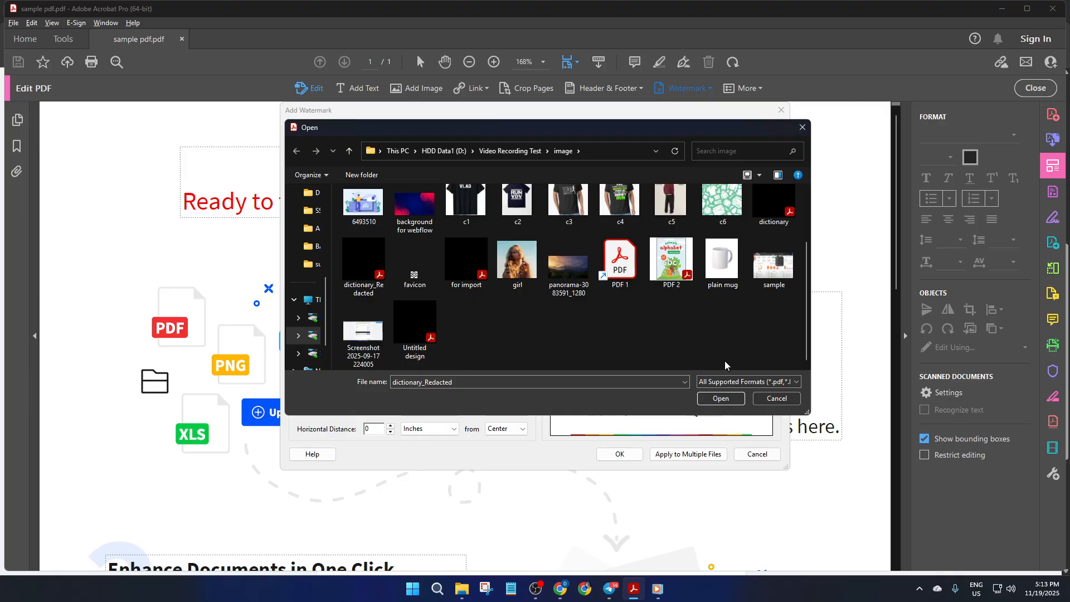
click(731, 382)
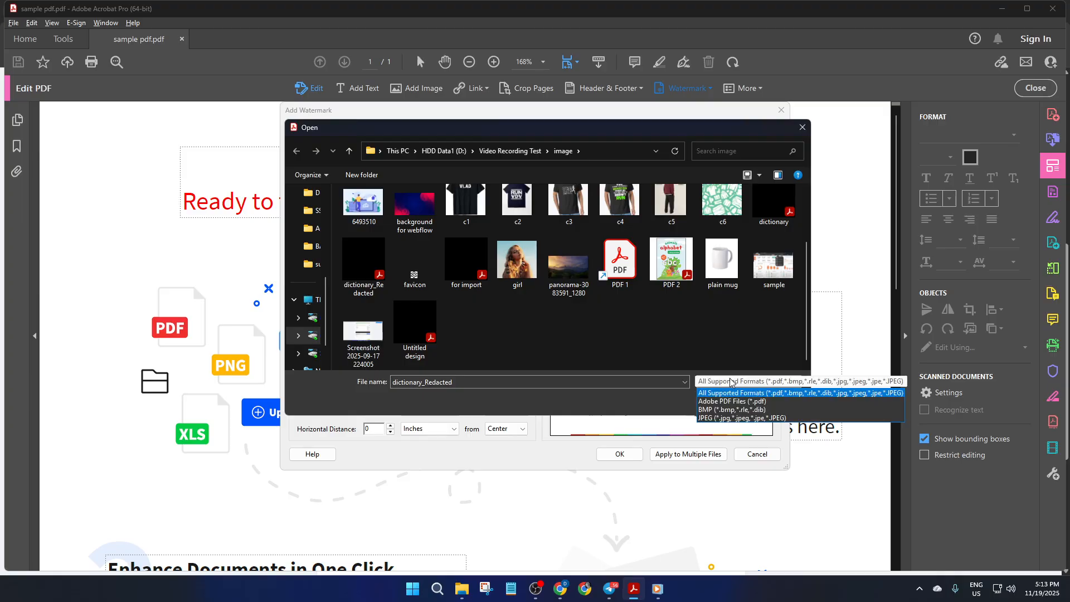
click(731, 382)
scroll(704, 334, up, 2)
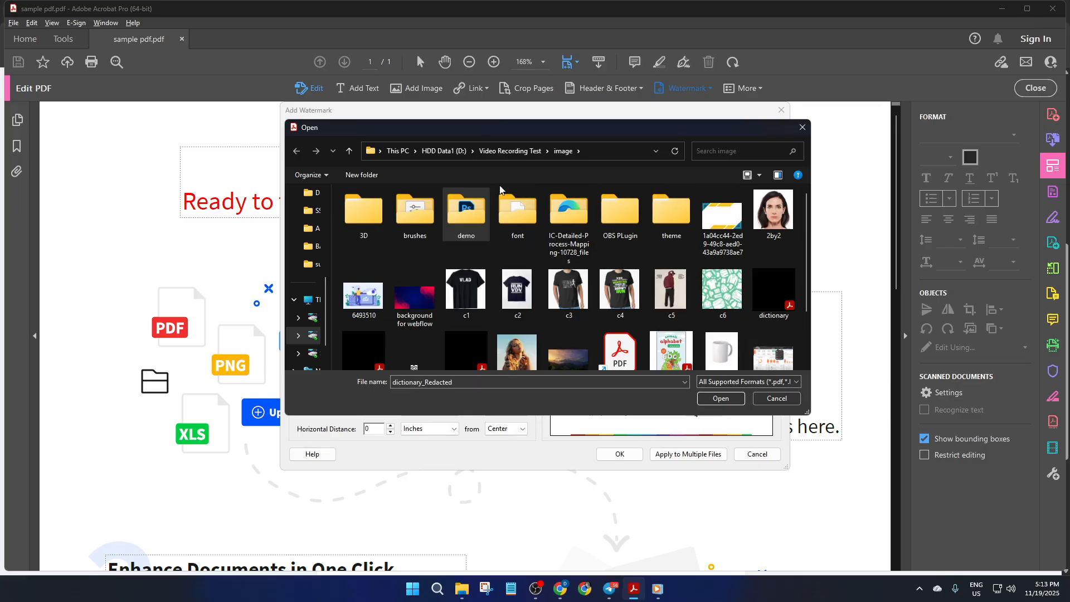
scroll(489, 220, down, 2)
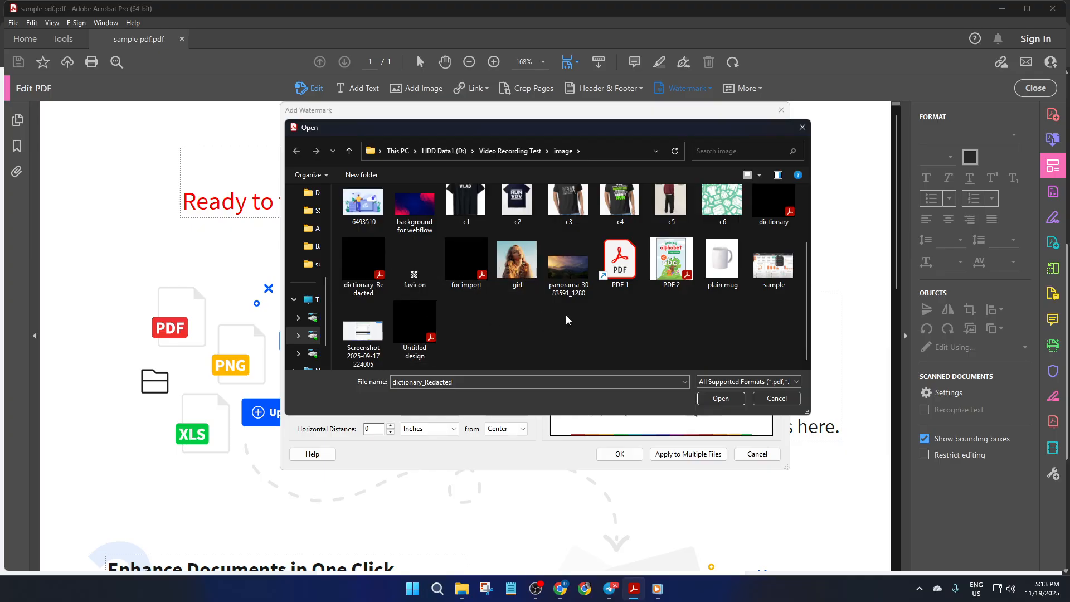
scroll(566, 319, up, 2)
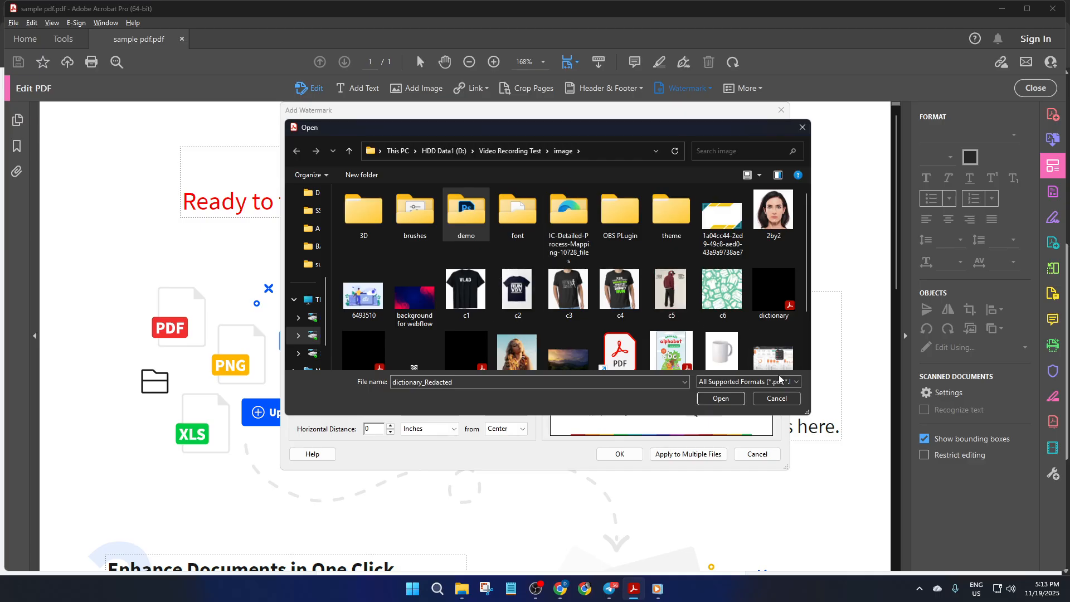
click(777, 398)
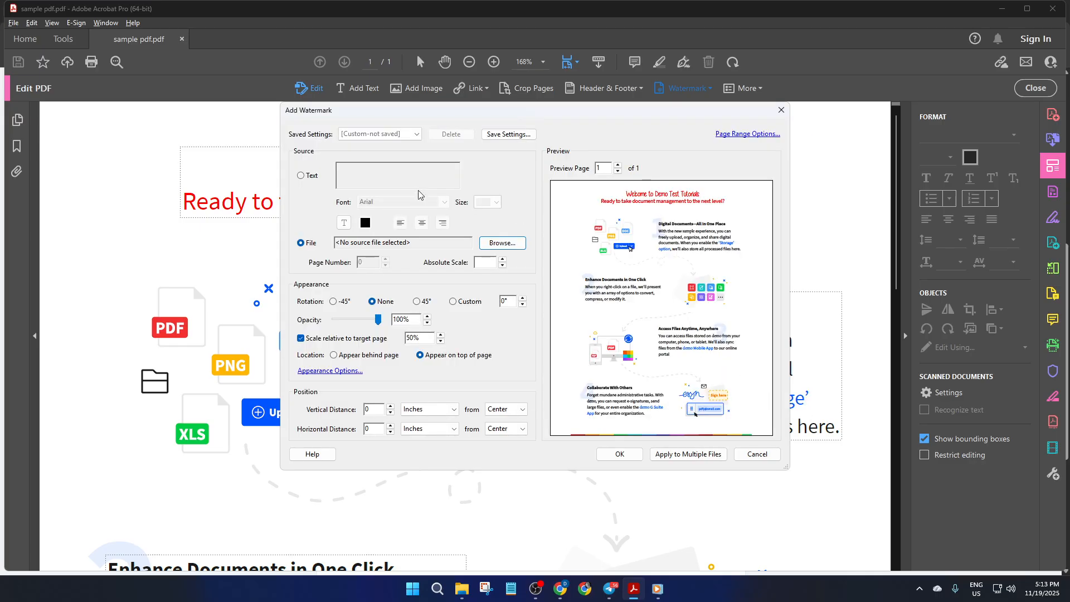
- Add the text watermark "DEMO" with 27% opacity and -45° rotation to the page
click(310, 176)
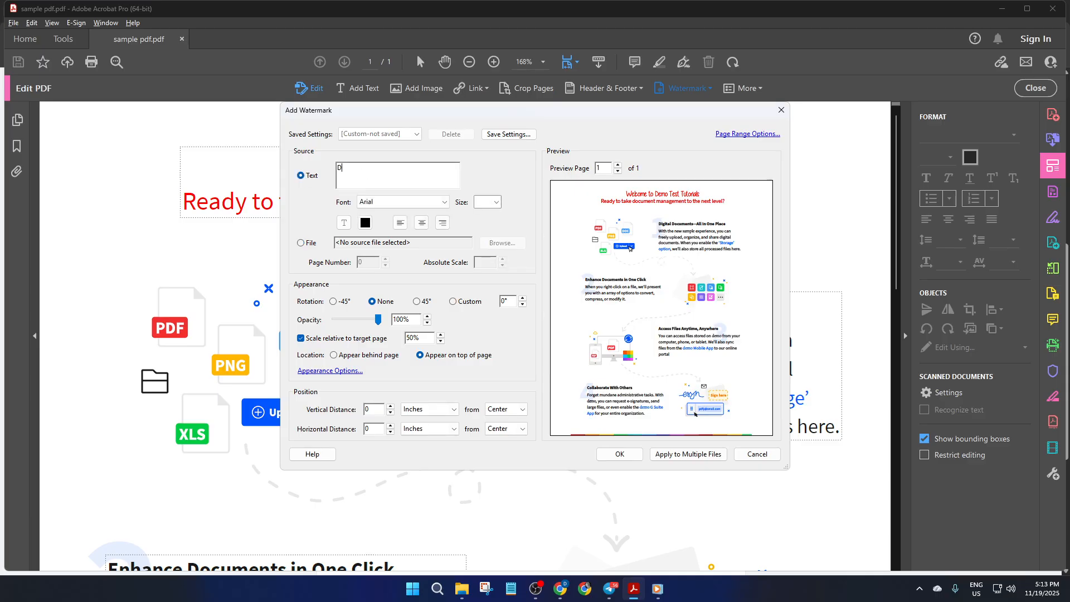
text(DEMO)
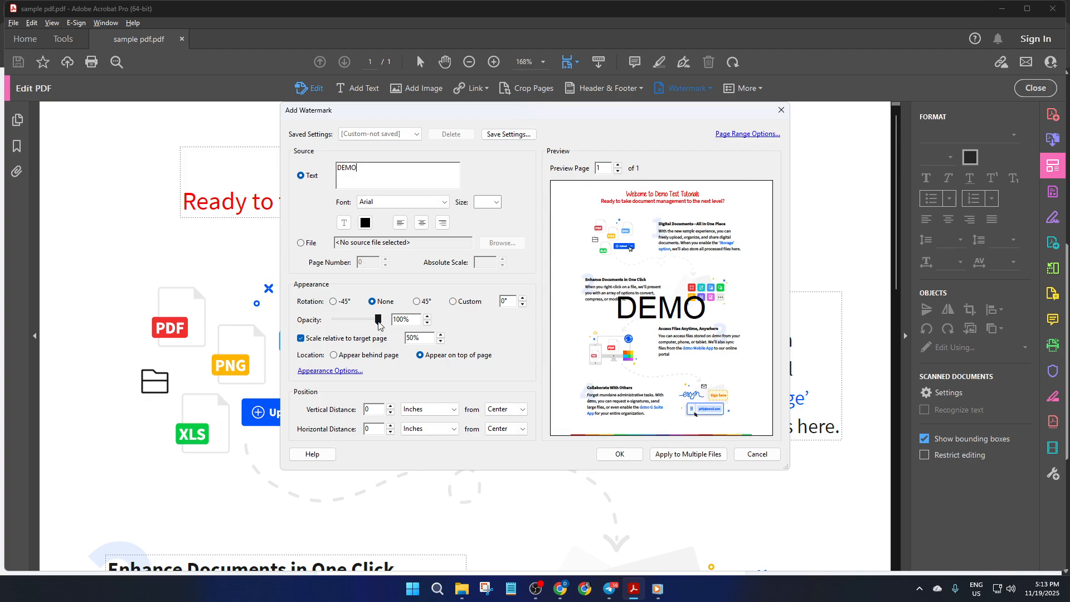
drag(378, 325, 347, 324)
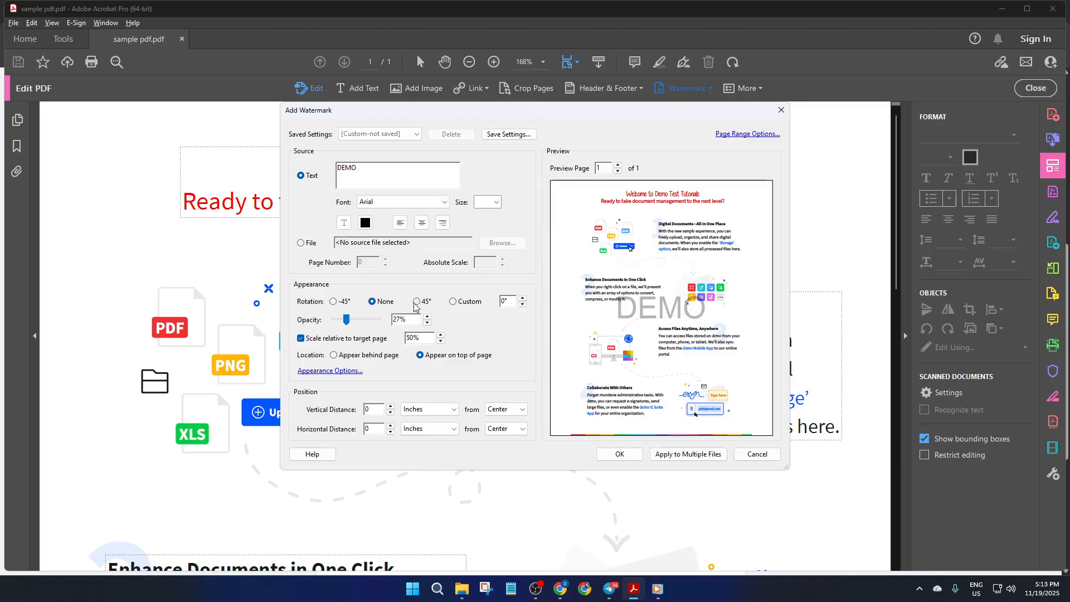
click(334, 302)
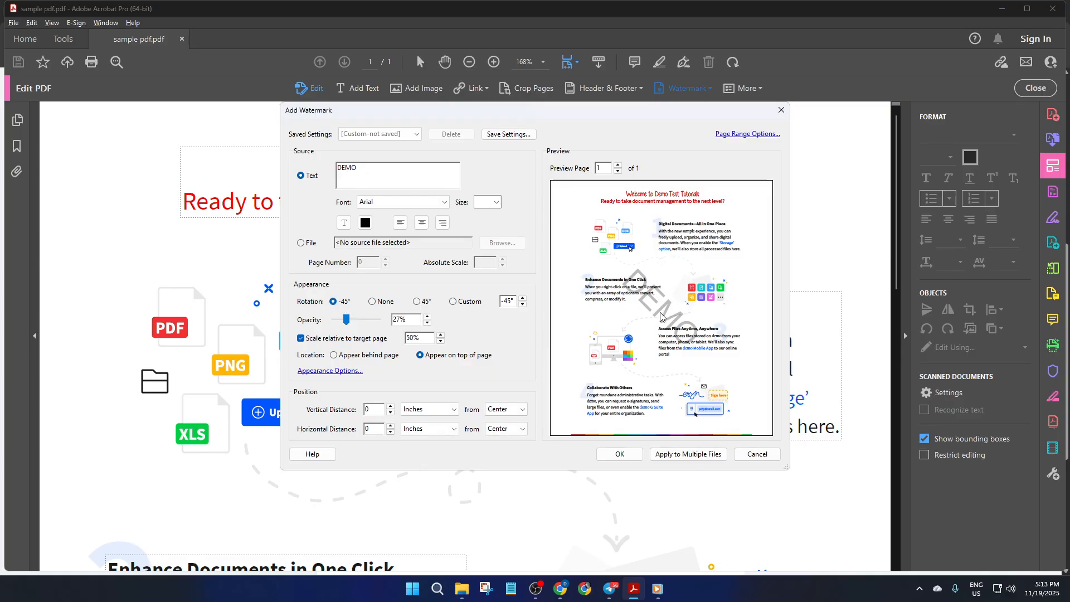
click(638, 453)
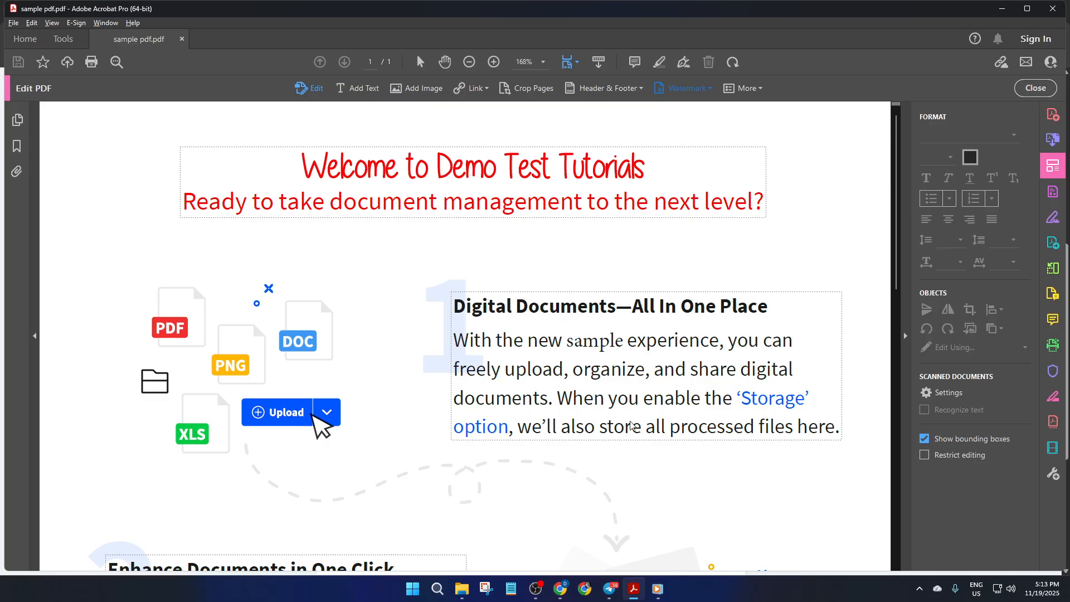
- Examine how the DEMO watermark sits over the content of the whole page
scroll(561, 426, down, 5)
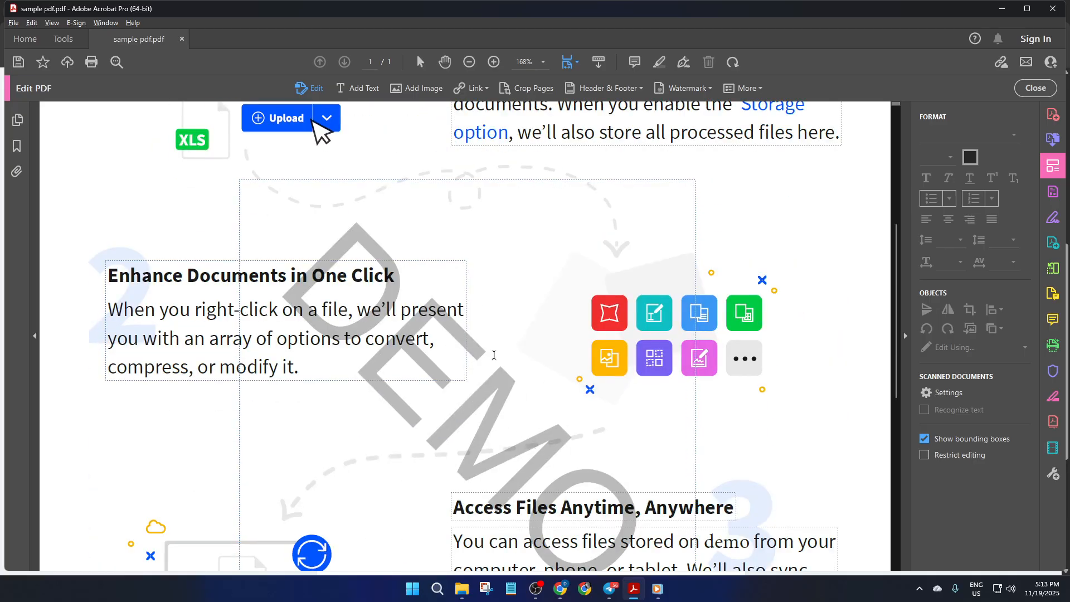
scroll(501, 357, down, 3)
scroll(502, 331, down, 2)
scroll(502, 331, up, 3)
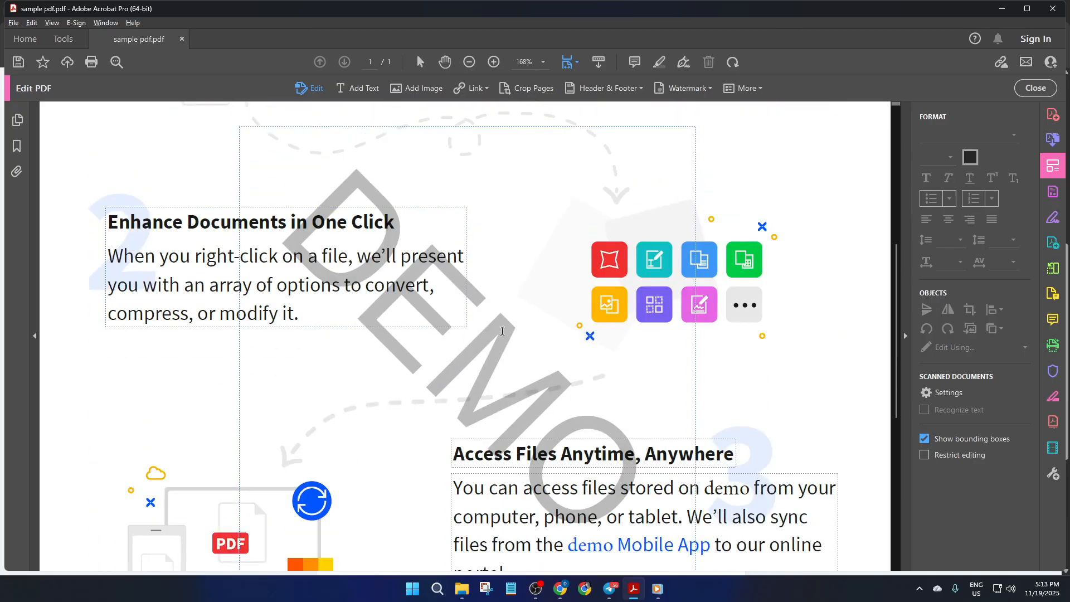
scroll(502, 331, up, 7)
scroll(499, 347, down, 9)
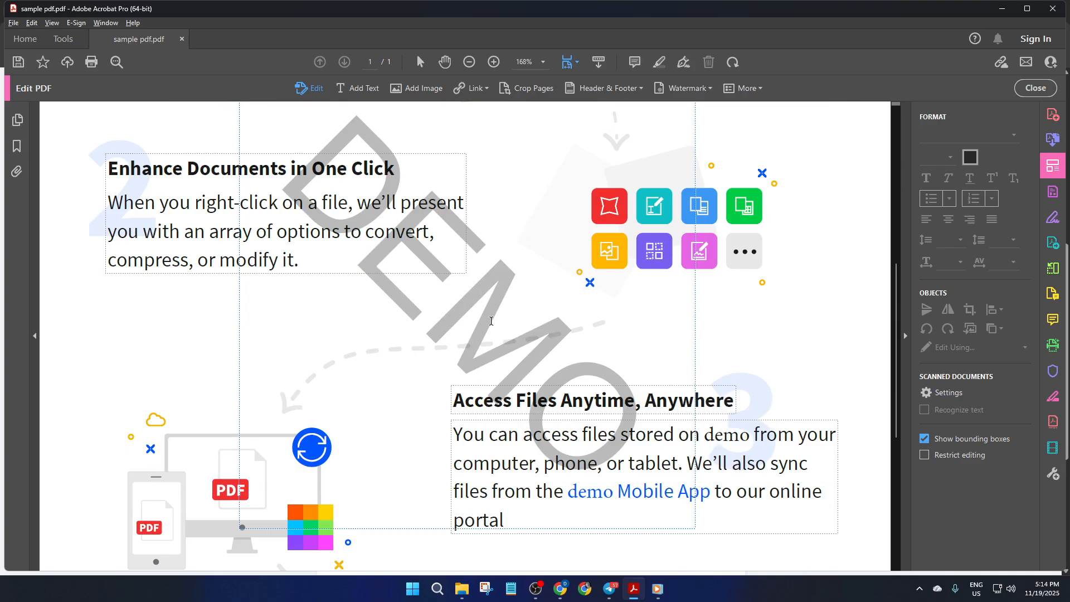
scroll(491, 321, down, 5)
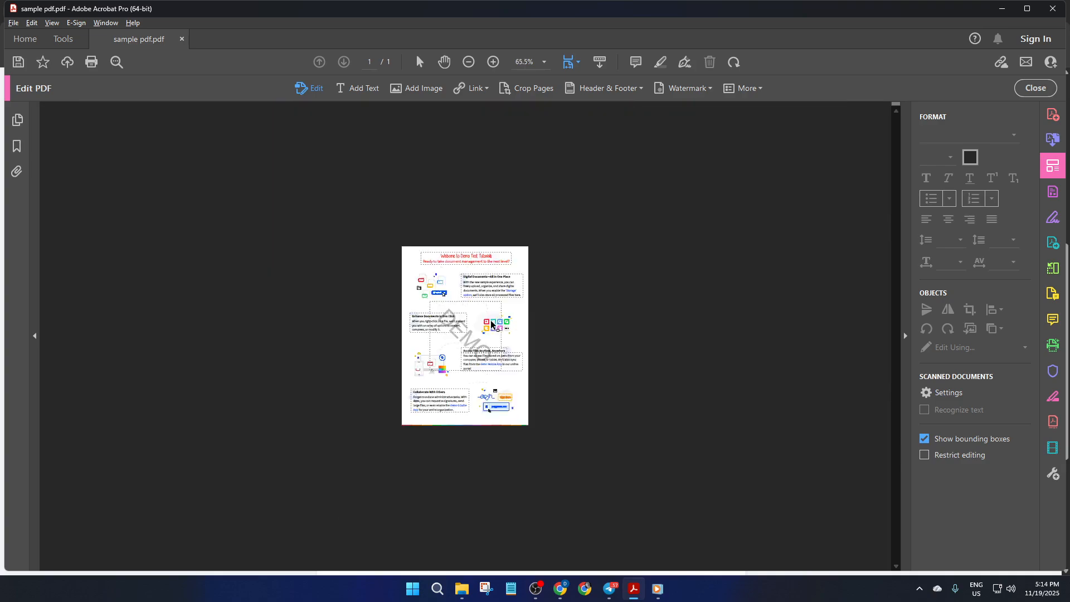
scroll(485, 335, up, 4)
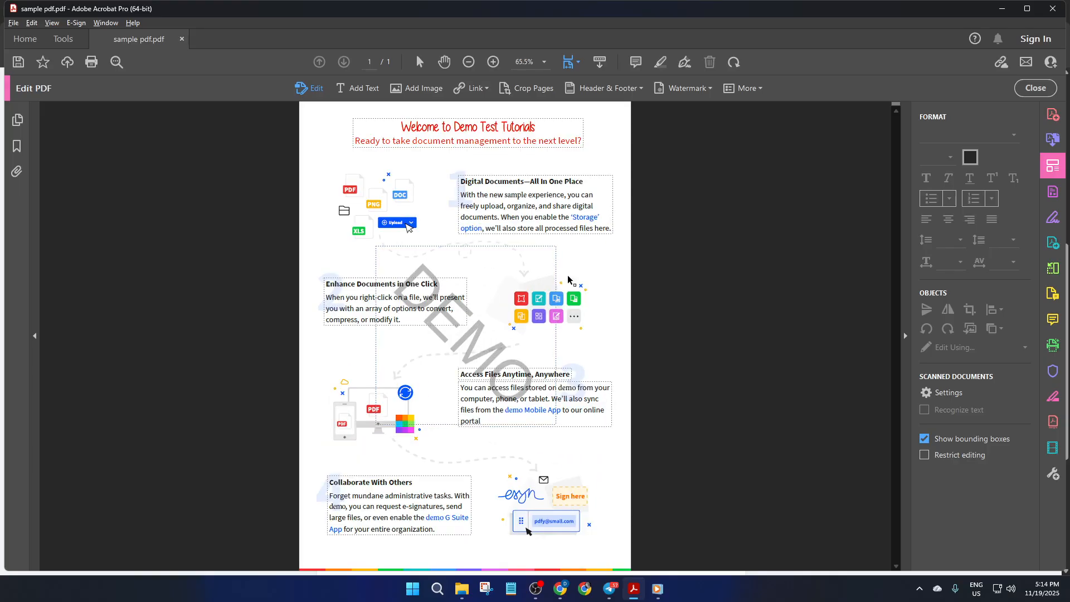
- Check whether the DEMO watermark's text can be selected on the page, and clear the selection
click(483, 363)
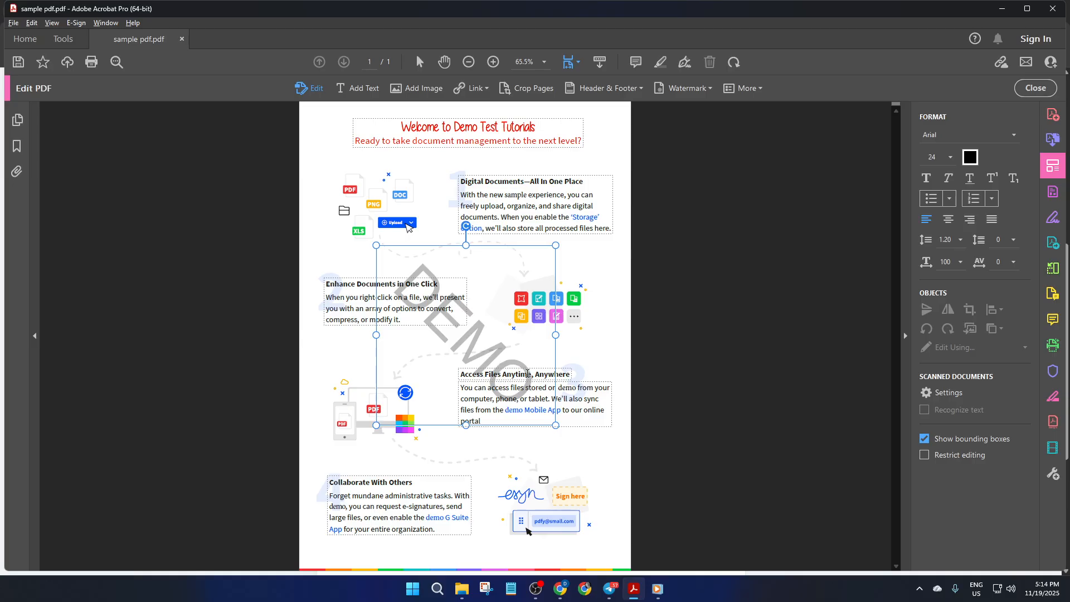
drag(521, 373, 402, 286)
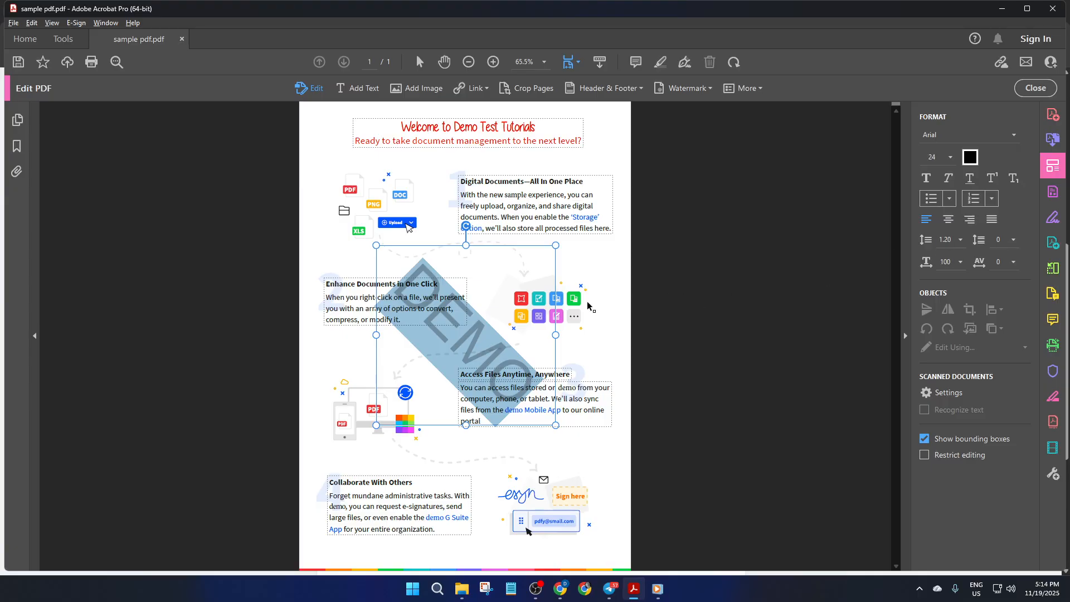
click(604, 310)
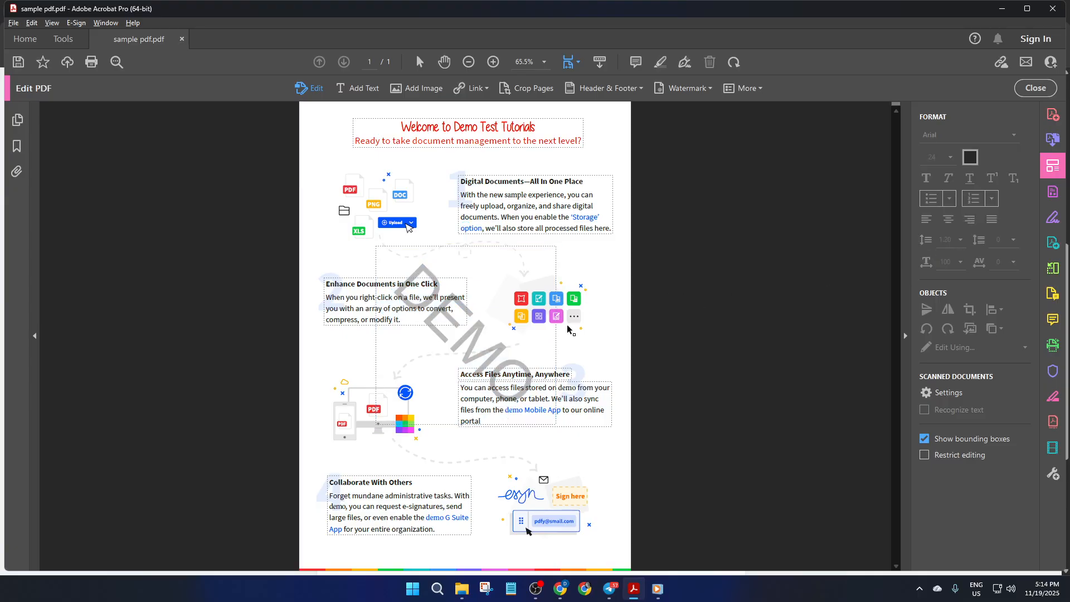